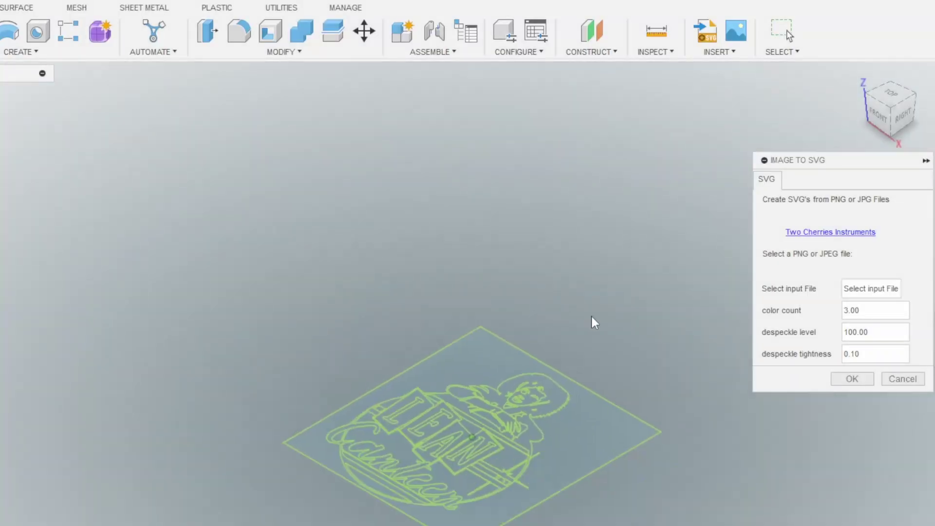
# Snap the view to the ViewCube's Top face to look down on the logo sketch
pyautogui.click(890, 92)
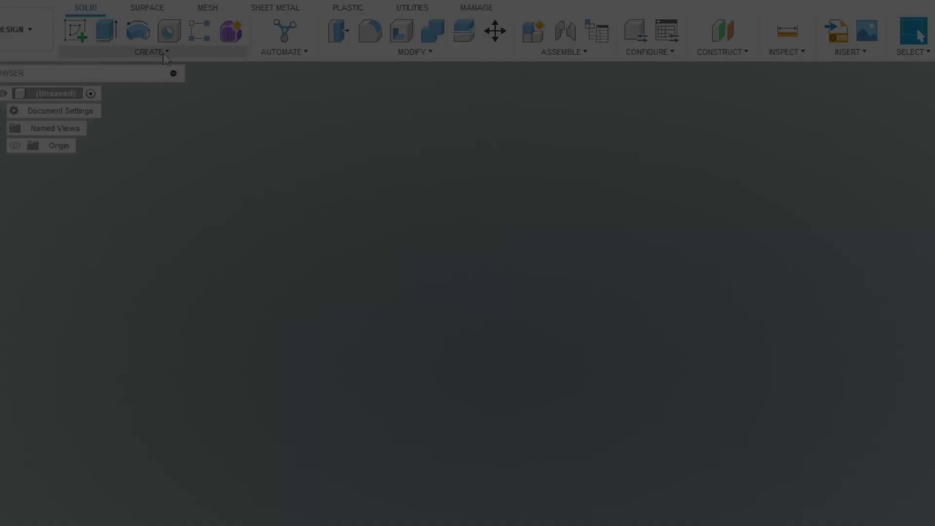
# Trace LC.png into LEAN Canteen sketch lines with Image to SVG, then view from Top
pyautogui.click(160, 51)
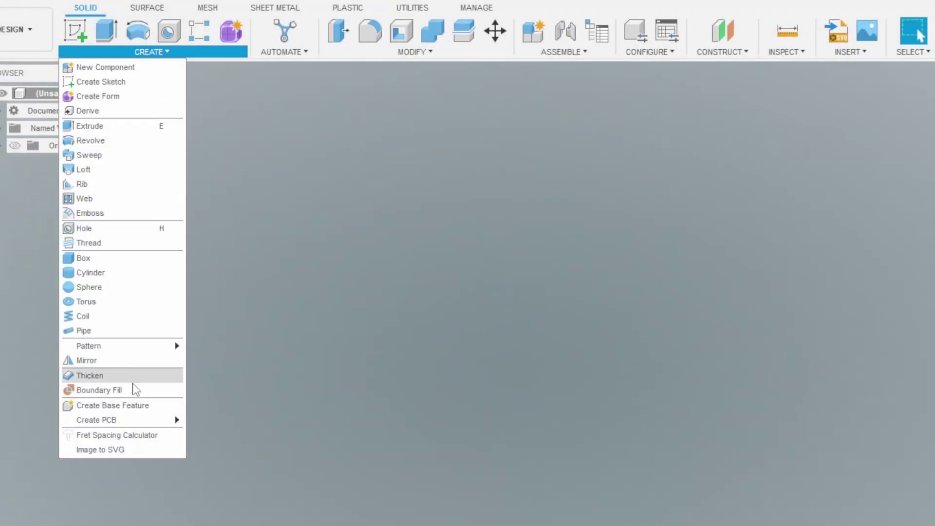
pyautogui.click(118, 450)
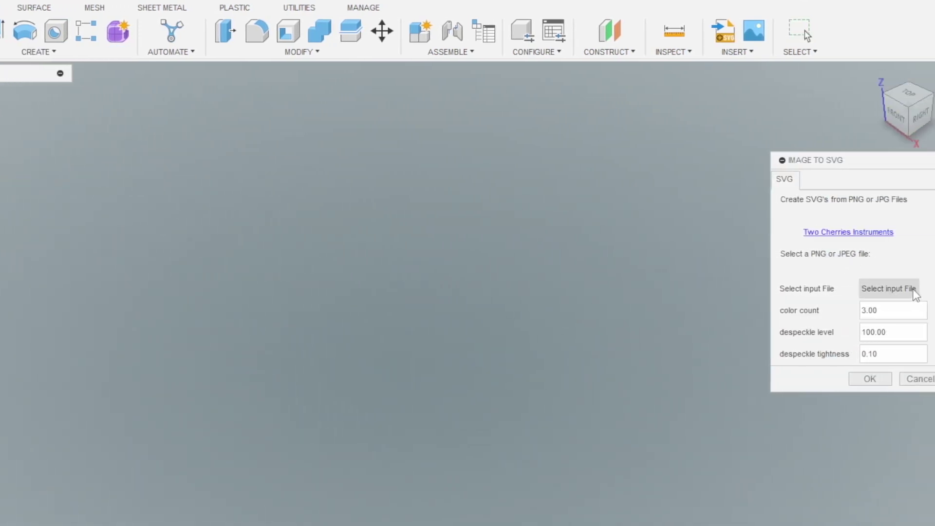
pyautogui.click(932, 289)
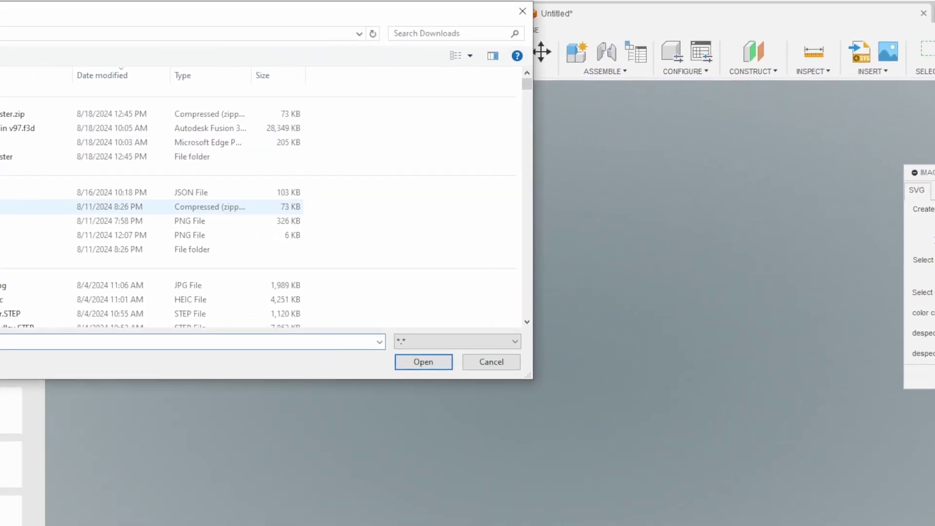
pyautogui.scroll(-1, 146, 263)
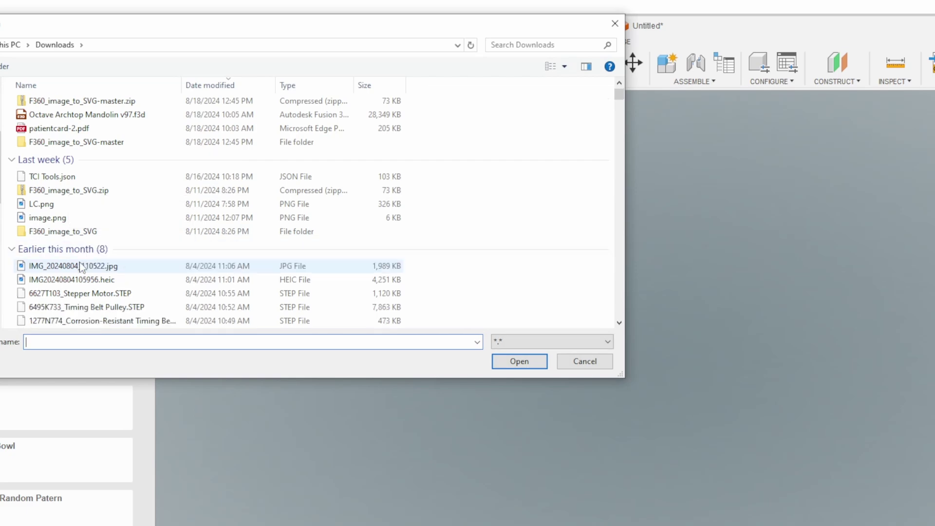
pyautogui.click(42, 203)
pyautogui.click(525, 362)
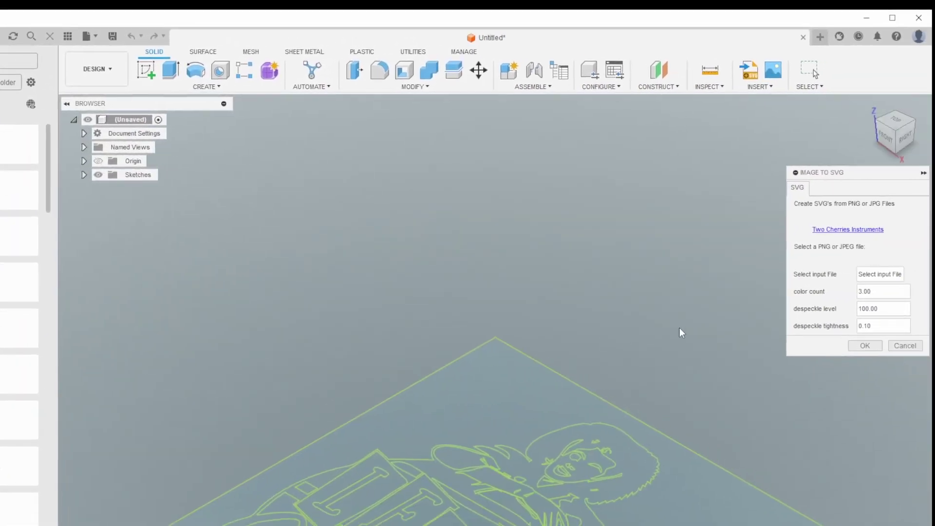
pyautogui.moveTo(680, 328)
pyautogui.keyDown('shift'); pyautogui.mouseDown(button='middle')
pyautogui.moveTo(612, 281)
pyautogui.moveTo(674, 293)
pyautogui.mouseUp(button='middle'); pyautogui.keyUp('shift')
pyautogui.click(898, 124)
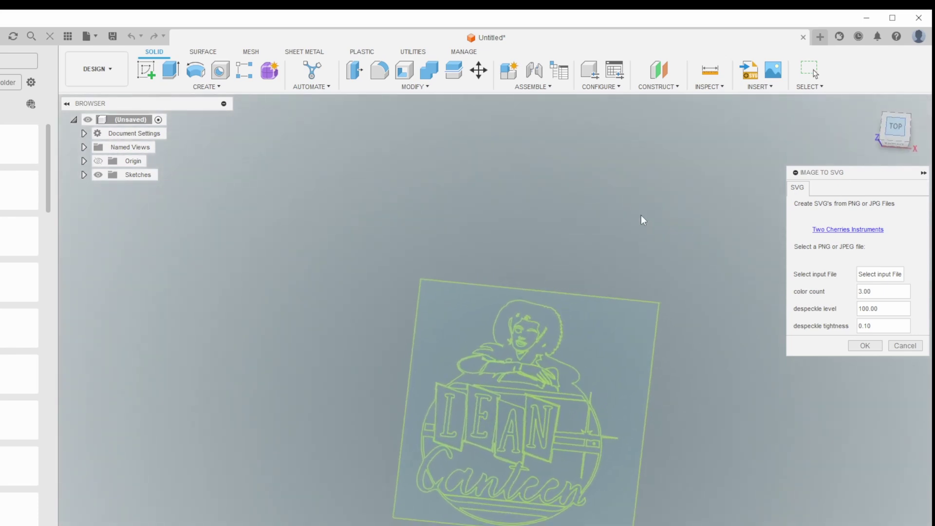
# Scroll through the Patreon posts
pyautogui.scroll(2, 688, 231)
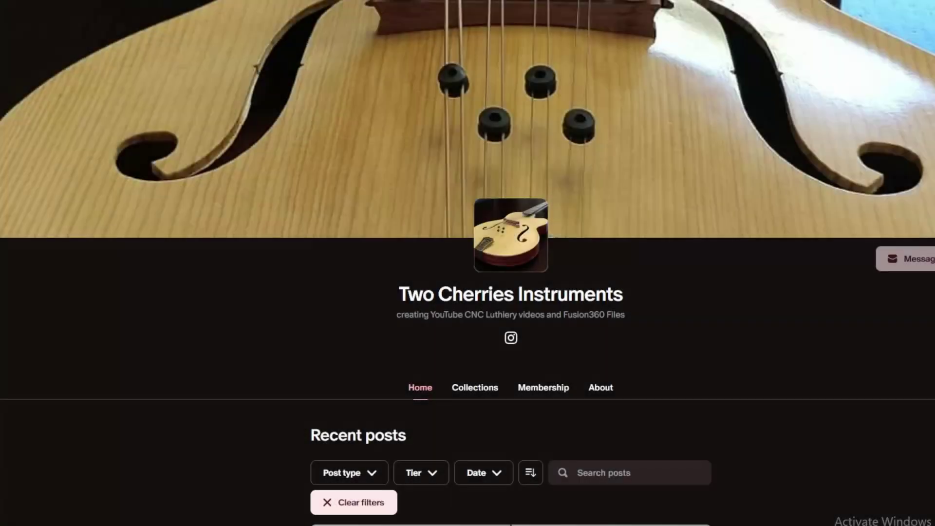
pyautogui.scroll(-10, 155, 296)
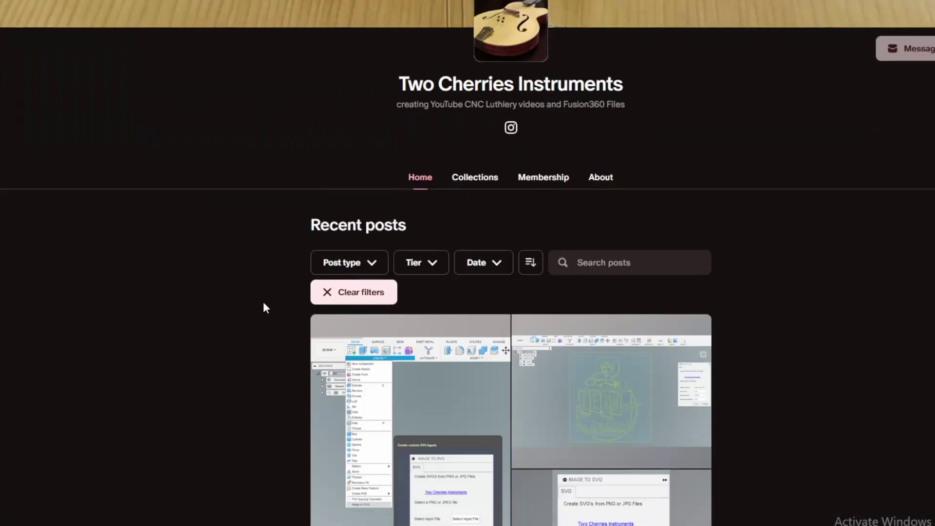
pyautogui.scroll(-10, 284, 316)
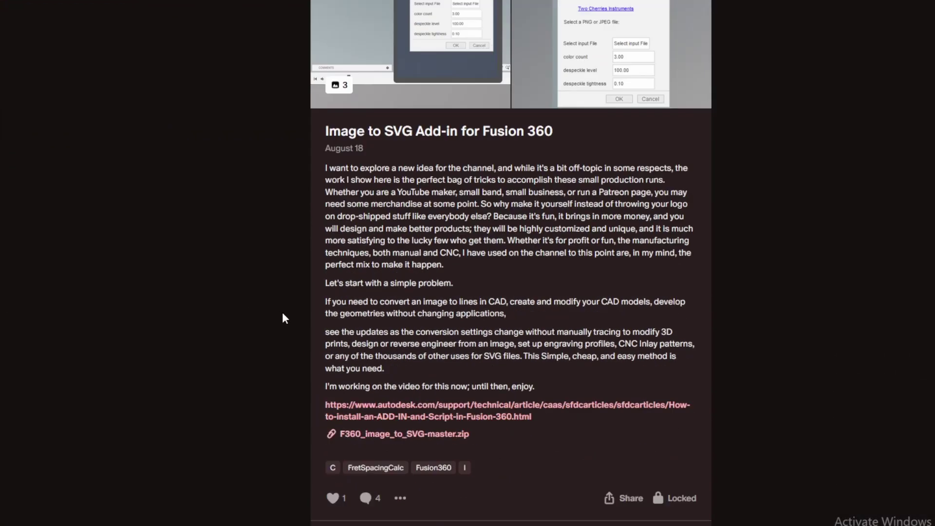
pyautogui.scroll(-14, 285, 319)
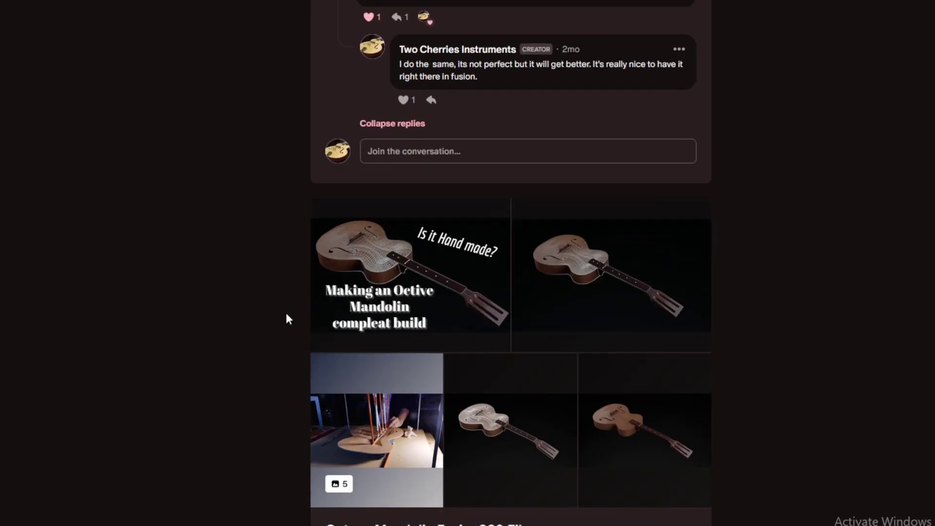
pyautogui.scroll(-13, 291, 319)
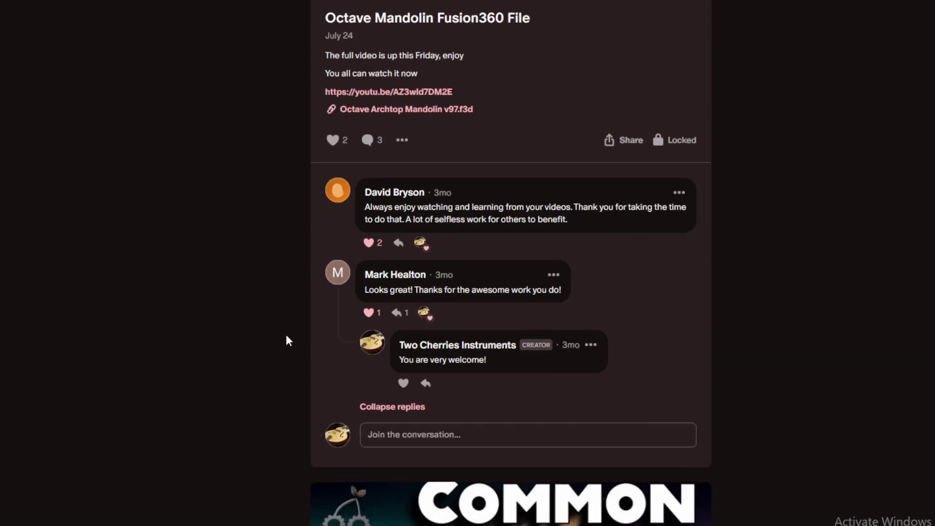
pyautogui.scroll(-10, 285, 345)
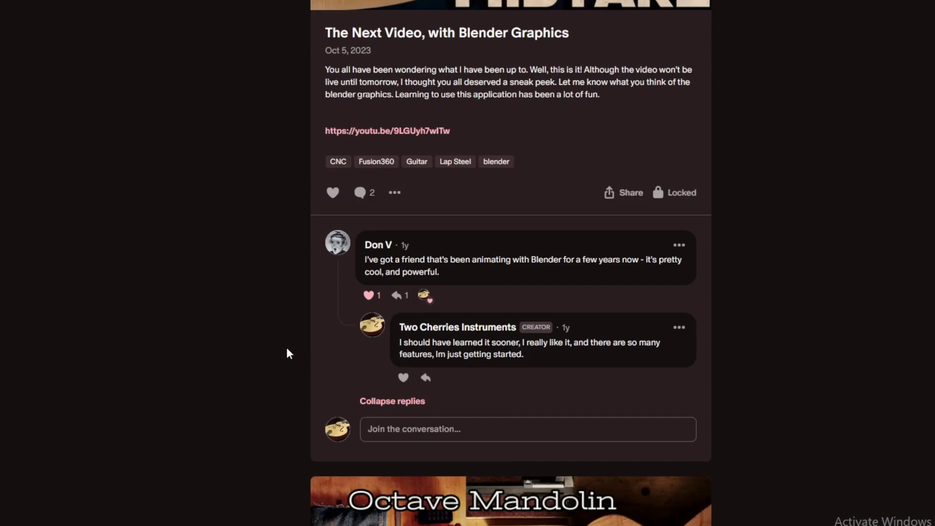
pyautogui.scroll(-12, 287, 353)
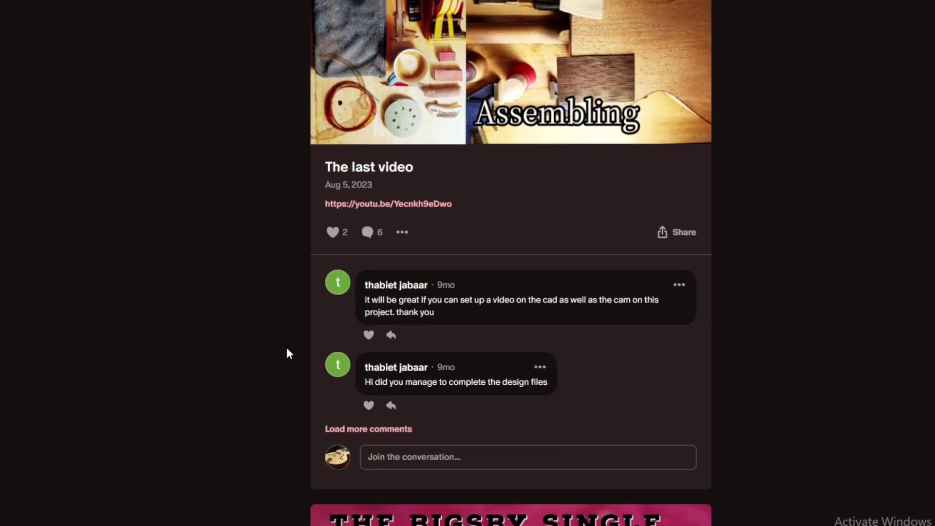
pyautogui.scroll(-7, 287, 350)
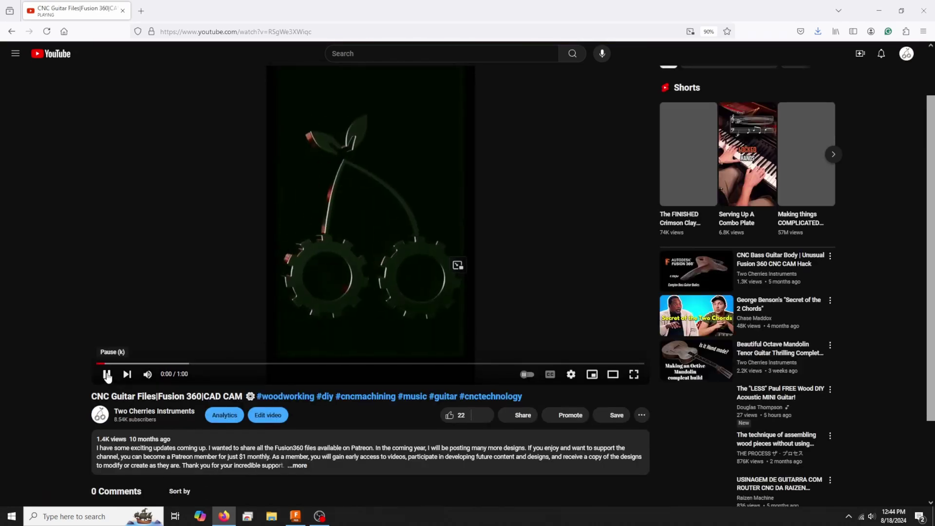
# Pause the YouTube video and follow the description's Patreon link to Two Cherries Instruments
pyautogui.click(109, 375)
pyautogui.scroll(-2, 131, 311)
pyautogui.scroll(-2, 130, 312)
pyautogui.click(298, 372)
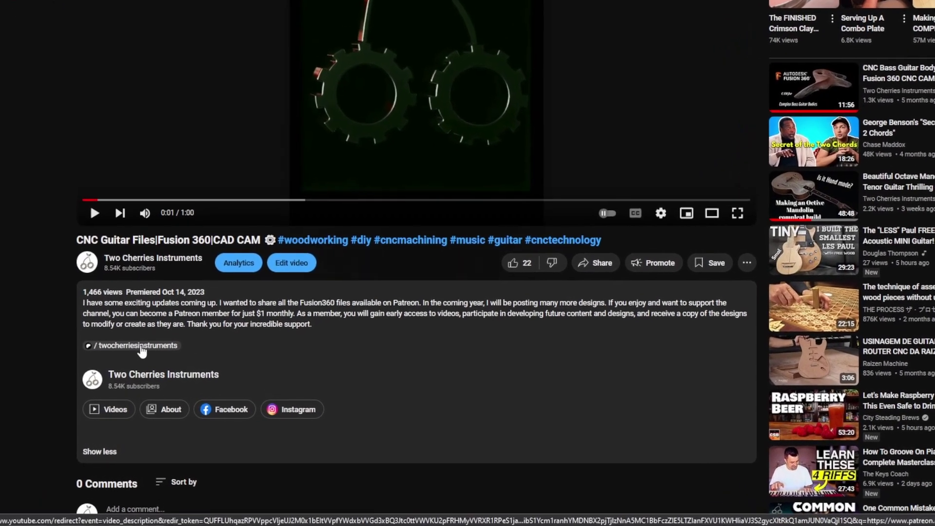
pyautogui.click(141, 352)
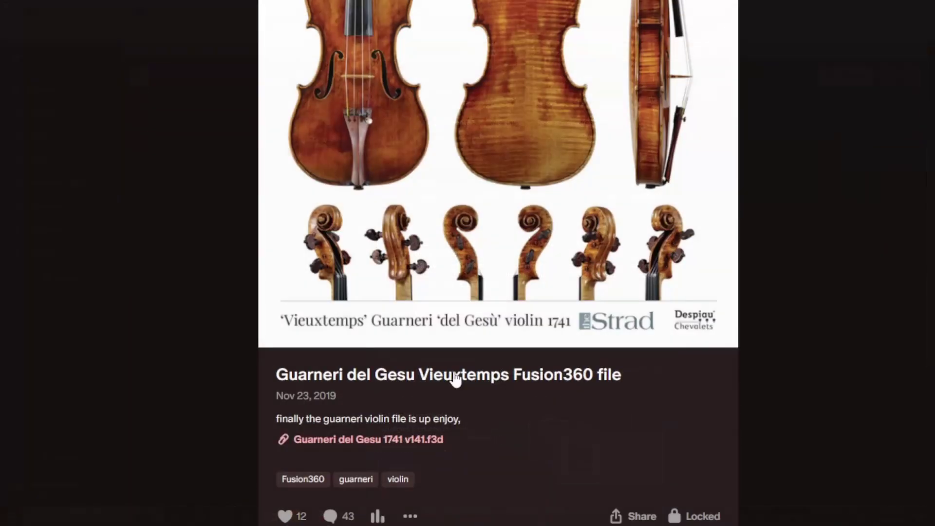
# Scroll to the Image to SVG Add-in post and download F360_image_to_SVG-master.zip
pyautogui.scroll(-14, 454, 369)
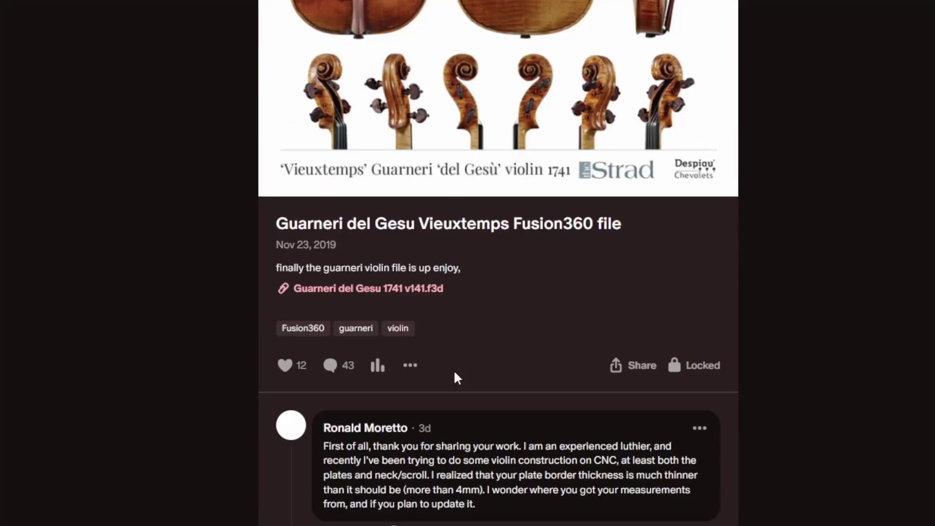
pyautogui.scroll(-8, 454, 369)
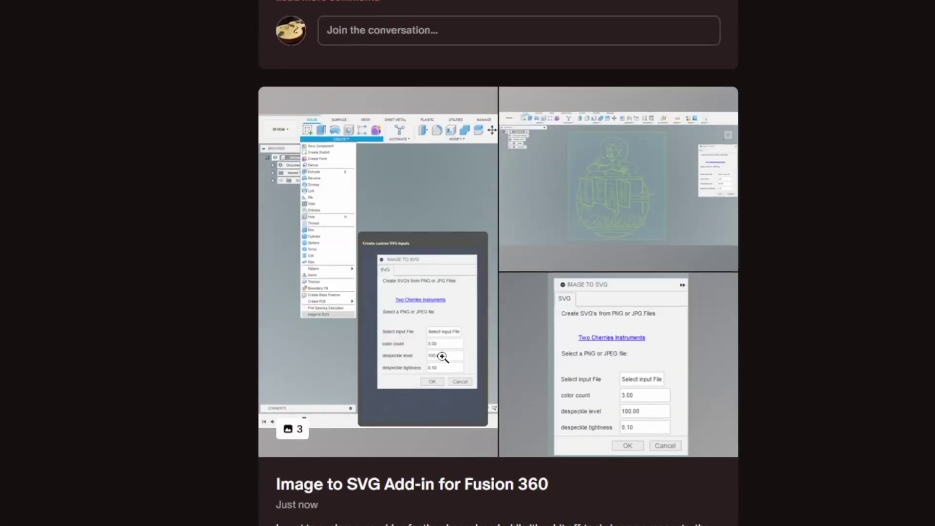
pyautogui.scroll(-6, 546, 427)
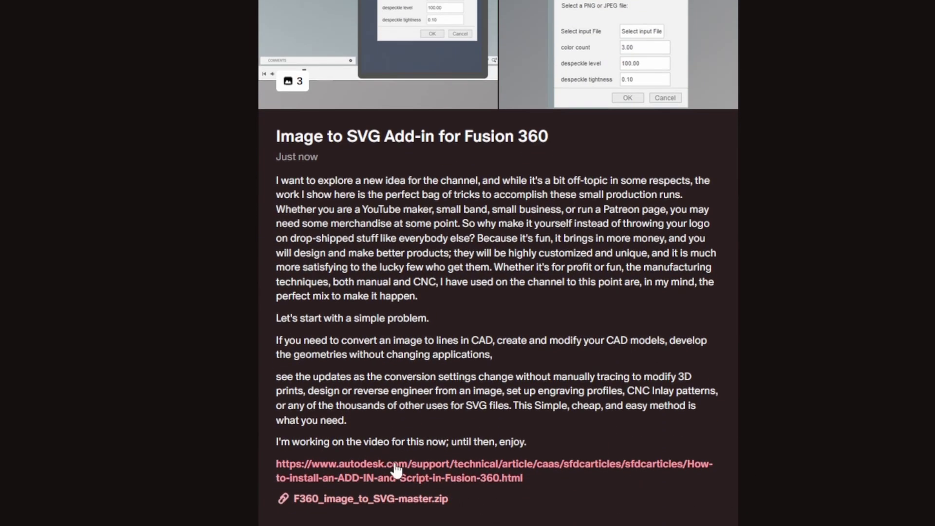
pyautogui.click(391, 496)
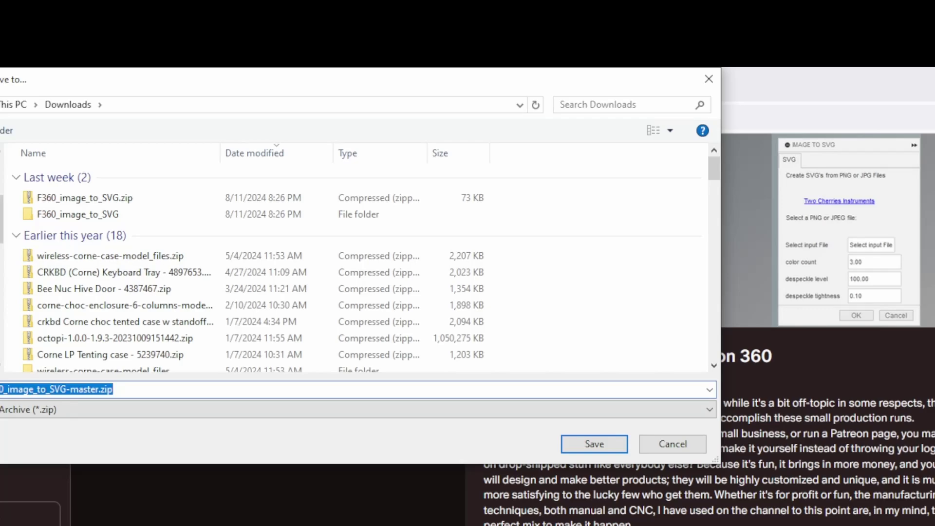
# Save the zip to Downloads and extract all of it to the default folder
pyautogui.click(601, 443)
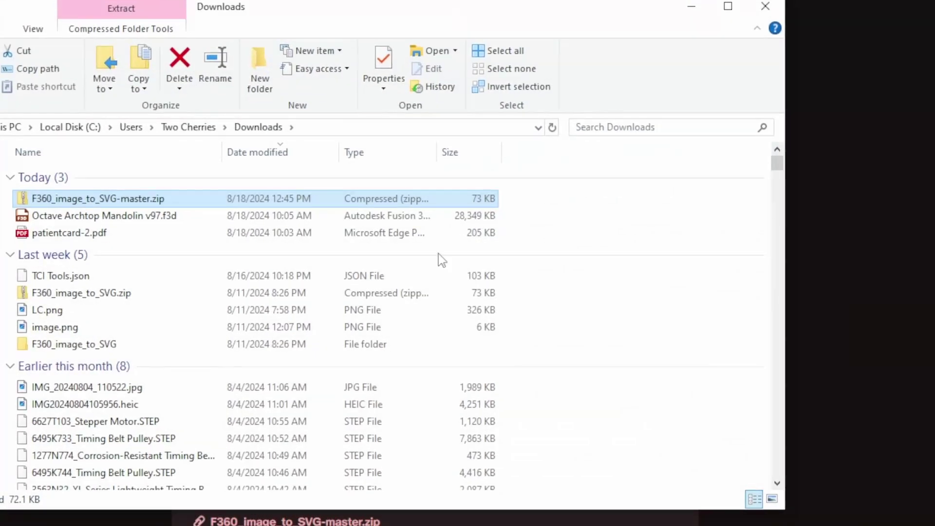
pyautogui.rightClick(92, 201)
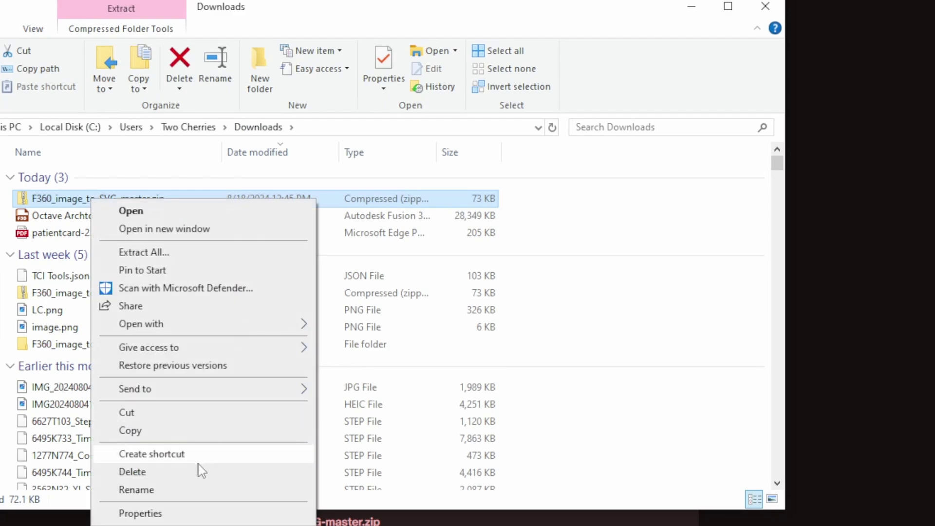
pyautogui.click(145, 253)
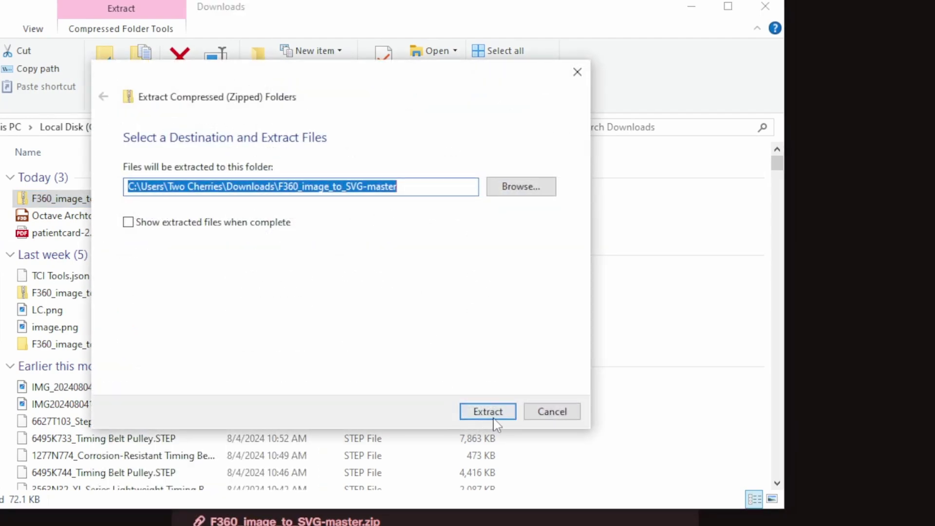
pyautogui.click(489, 412)
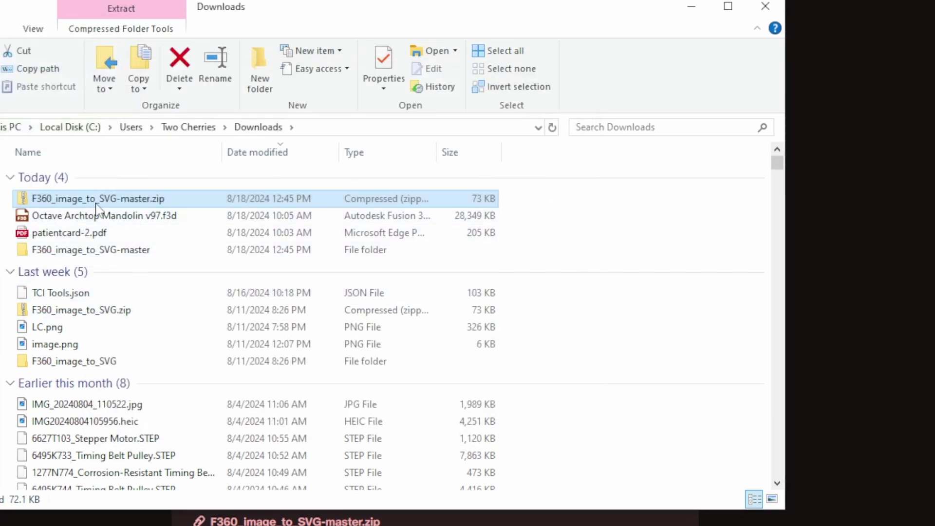
# Open the extracted F360_image_to_SVG-master folder and copy the inner add-in folder
pyautogui.doubleClick(83, 253)
pyautogui.rightClick(64, 181)
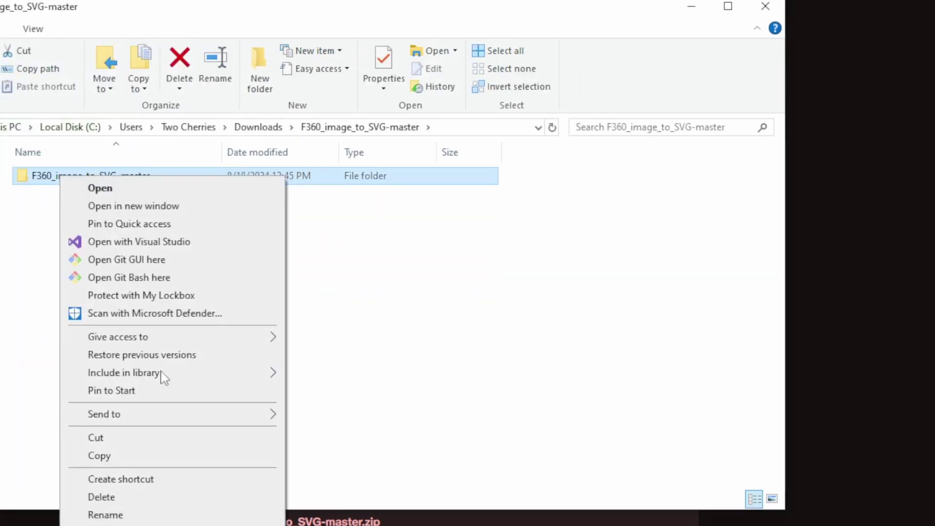
pyautogui.click(115, 457)
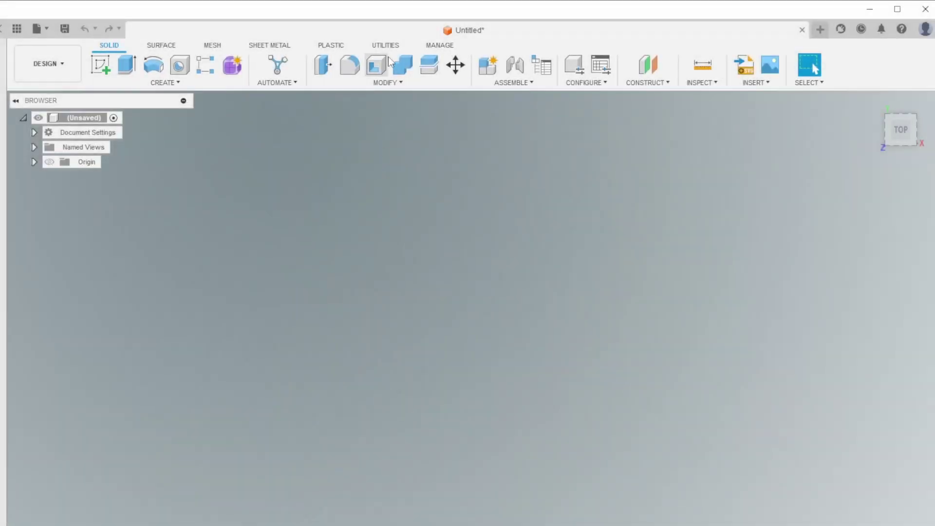
pyautogui.click(385, 46)
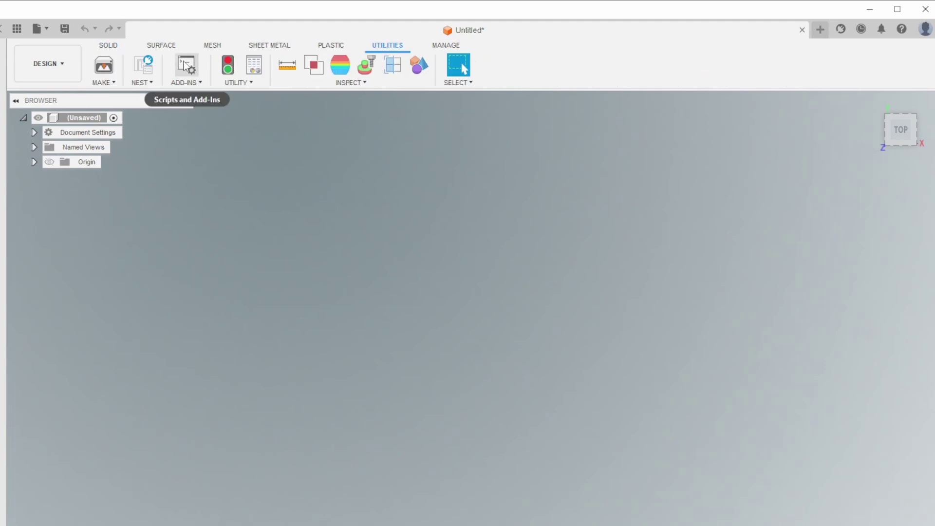
# Paste the F360_image_to_SVG-master folder into AddIns via Scripts and Add-Ins to register Image_to_SVG
pyautogui.click(187, 66)
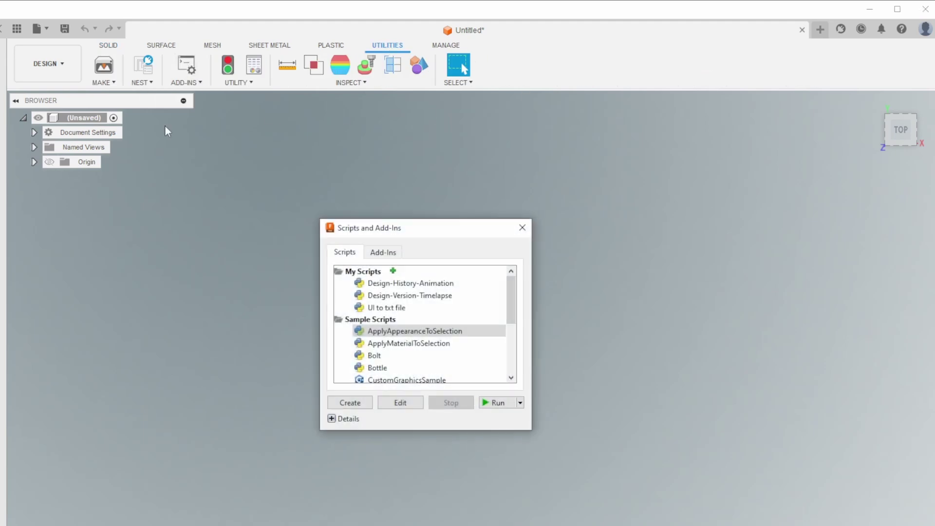
pyautogui.click(379, 252)
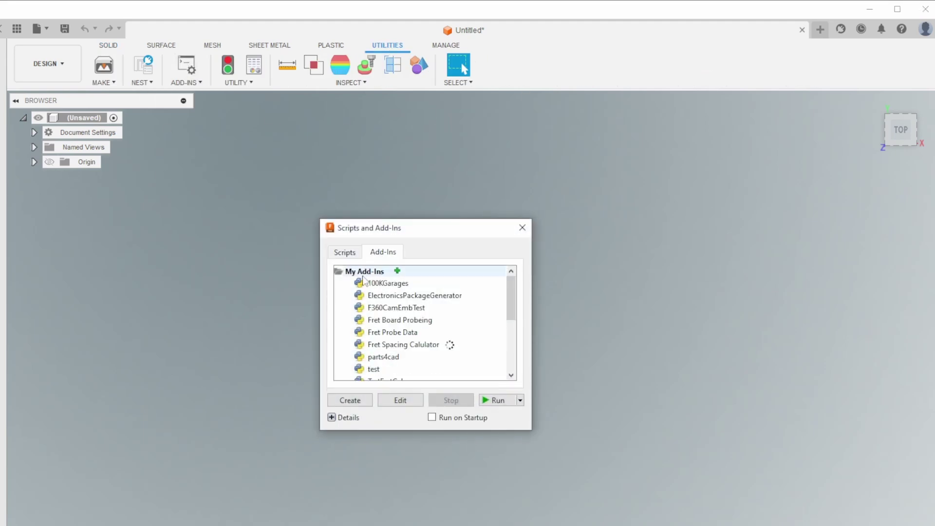
pyautogui.click(397, 272)
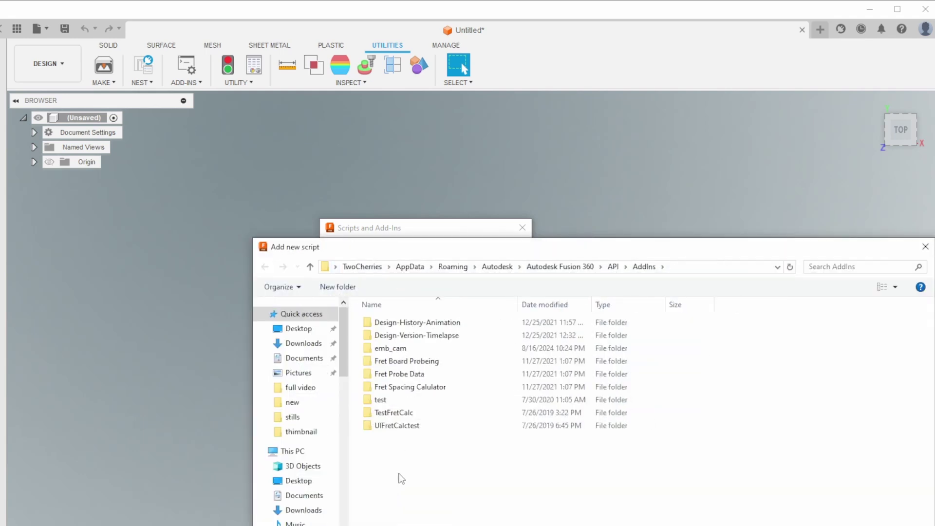
pyautogui.rightClick(399, 475)
pyautogui.click(431, 342)
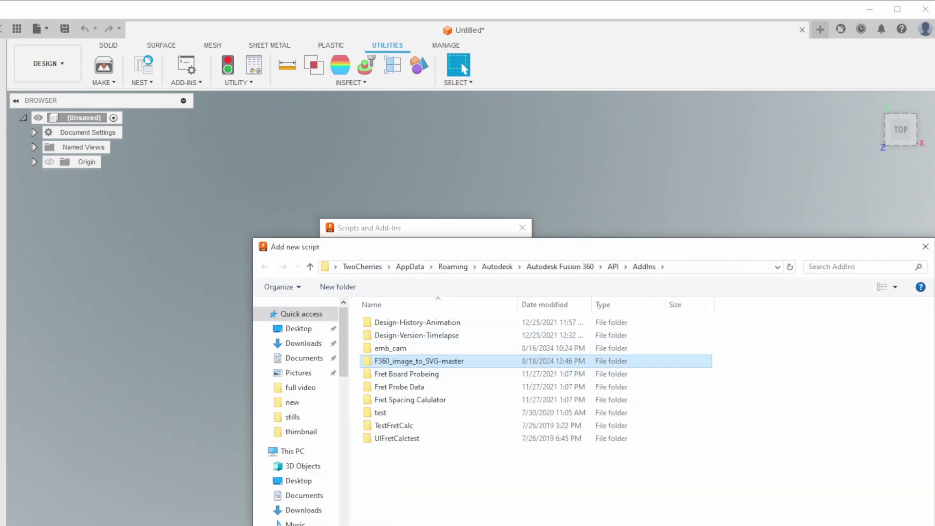
pyautogui.press('Return')
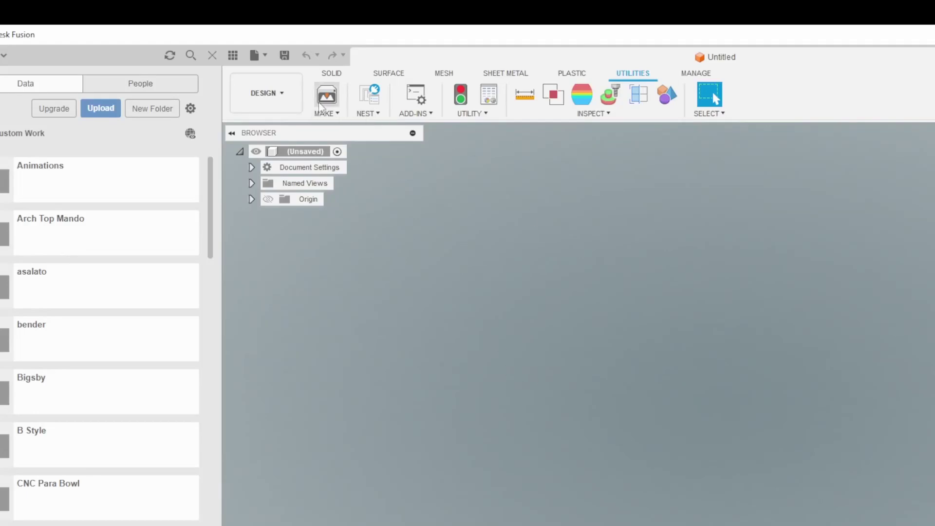
# Launch Image to SVG, pick the Lean Canteen logo PNG, and view from Top
pyautogui.click(335, 78)
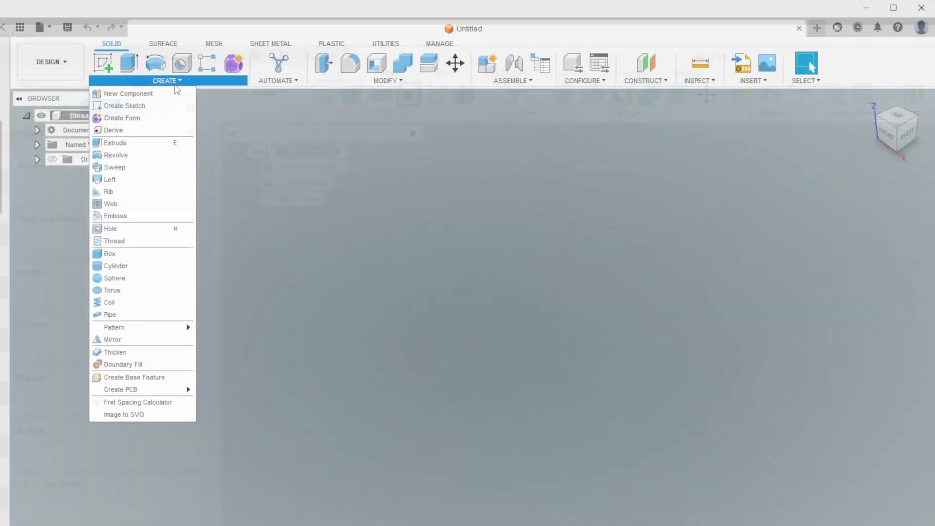
pyautogui.click(139, 415)
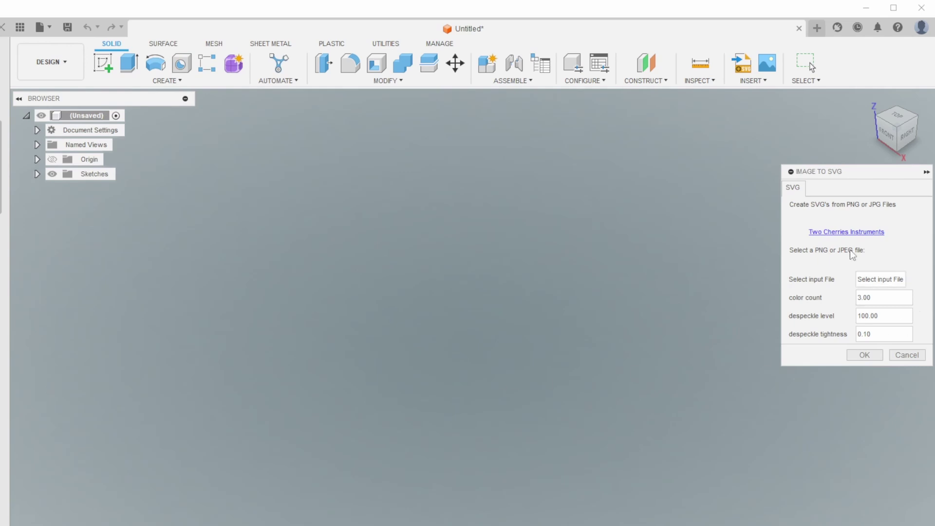
pyautogui.click(897, 279)
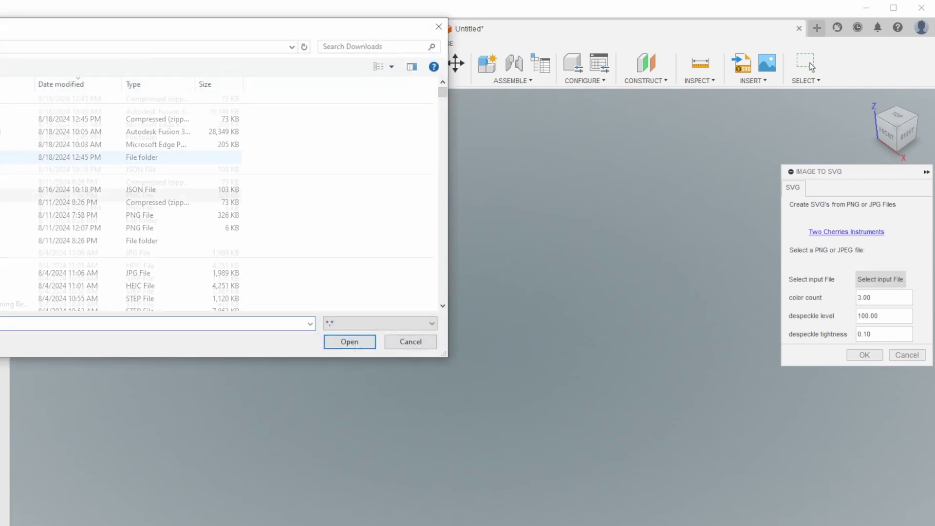
pyautogui.press('Escape')
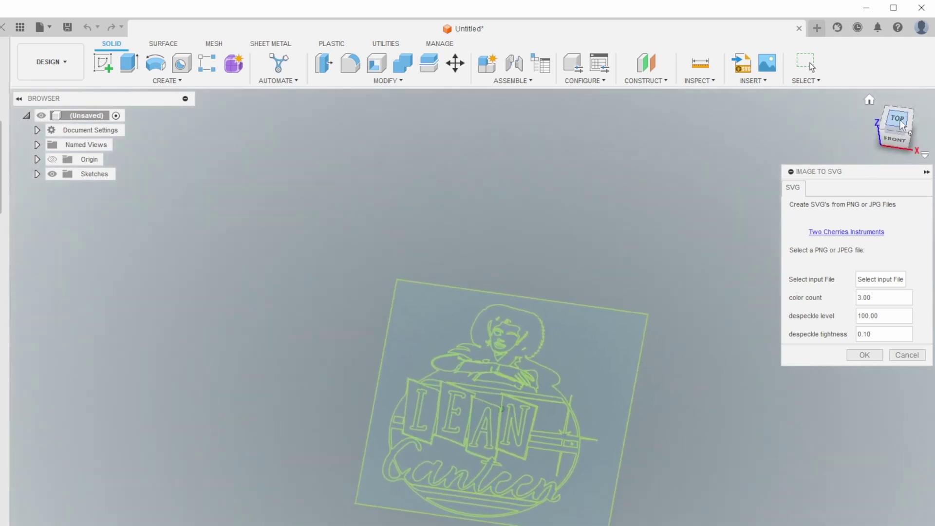
pyautogui.click(898, 119)
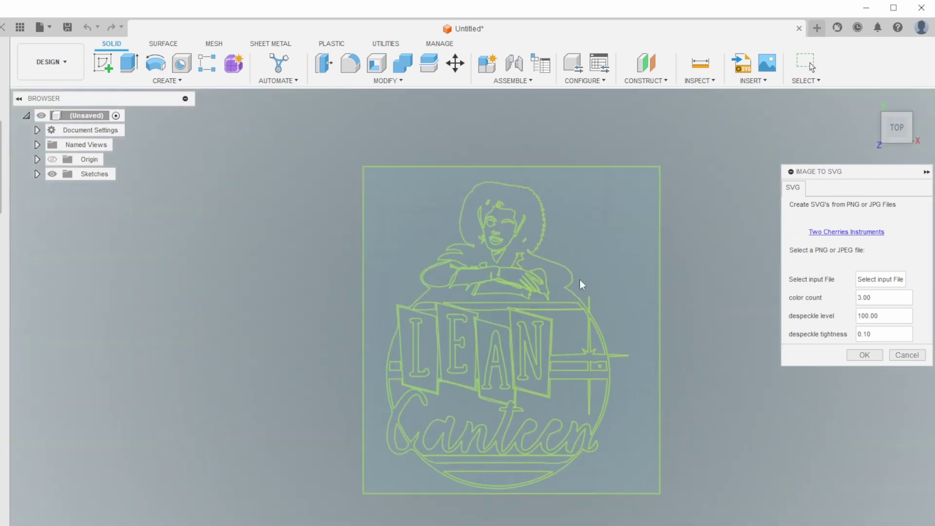
# Set colour count 4 and despeckle tightness 0.5, then run the conversion
pyautogui.scroll(2, 609, 282)
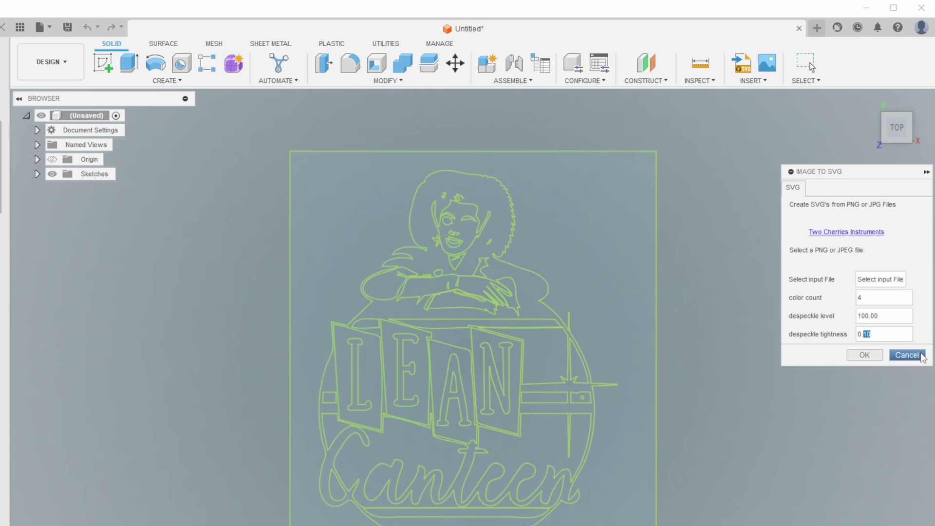
pyautogui.click(879, 334)
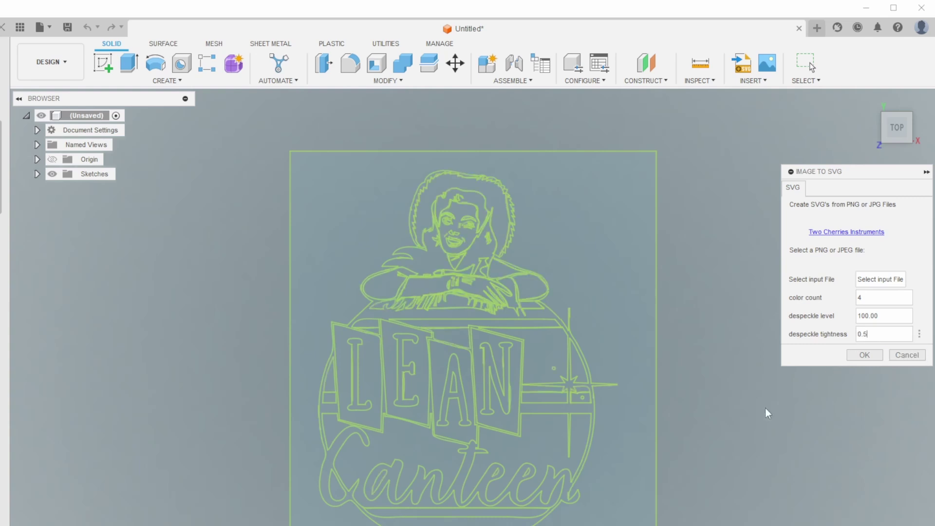
pyautogui.scroll(-1, 495, 316)
pyautogui.scroll(2, 454, 352)
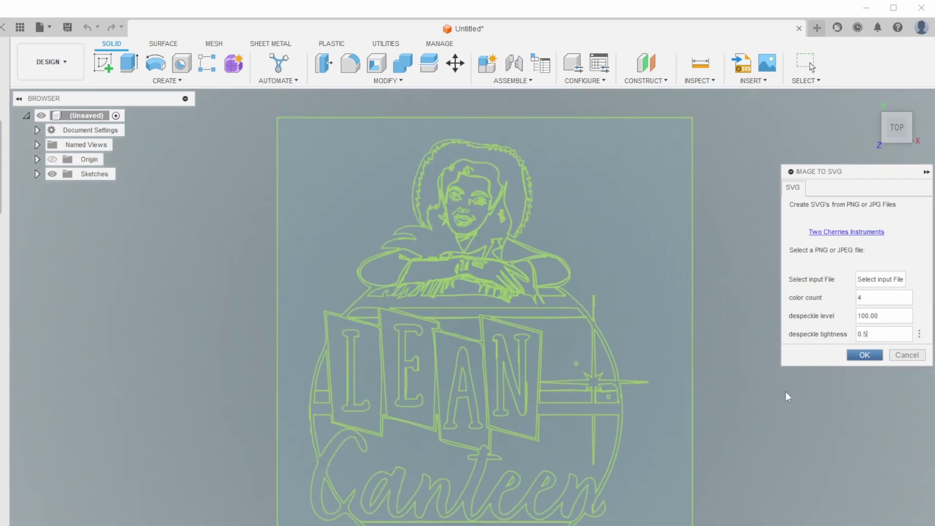
pyautogui.press('Return')
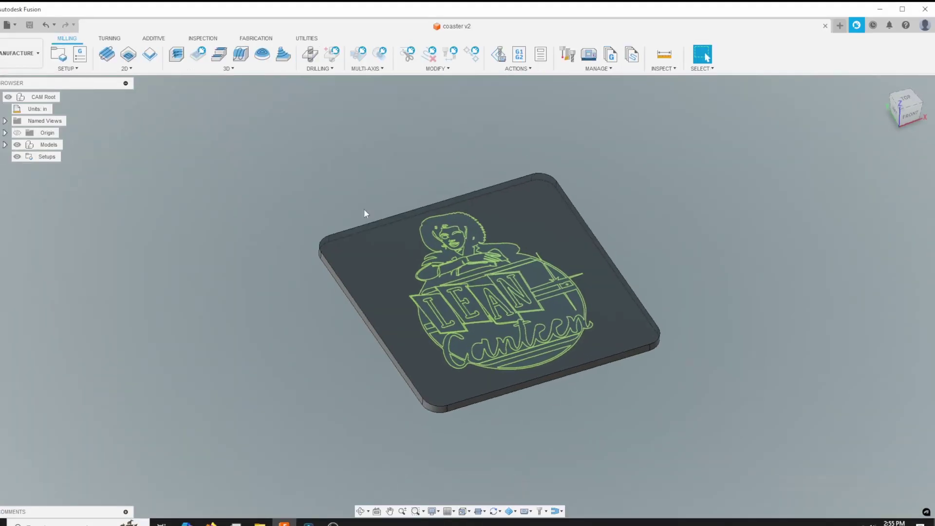
# Add a 2D Contour operation using the #6 Ø1/4" flat end mill from TCI Tools
pyautogui.click(127, 68)
pyautogui.click(148, 115)
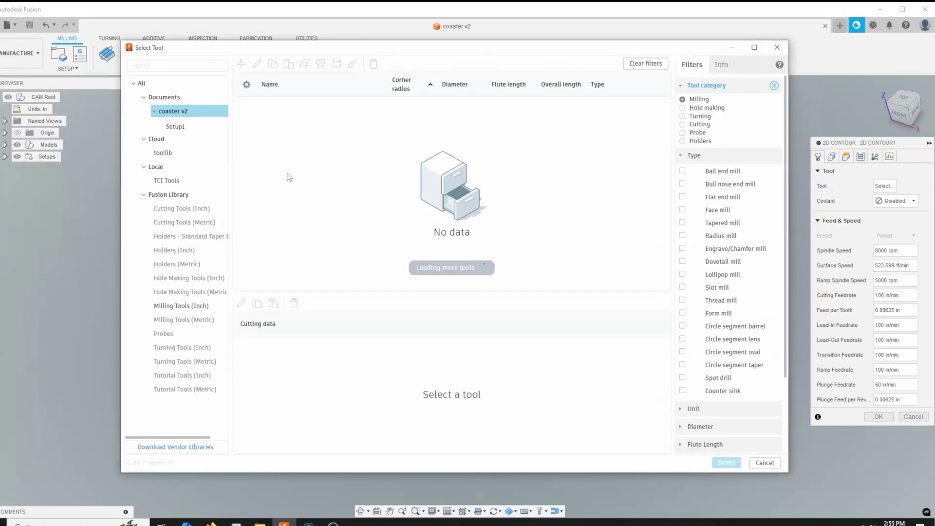
pyautogui.click(168, 181)
pyautogui.click(293, 200)
pyautogui.click(292, 242)
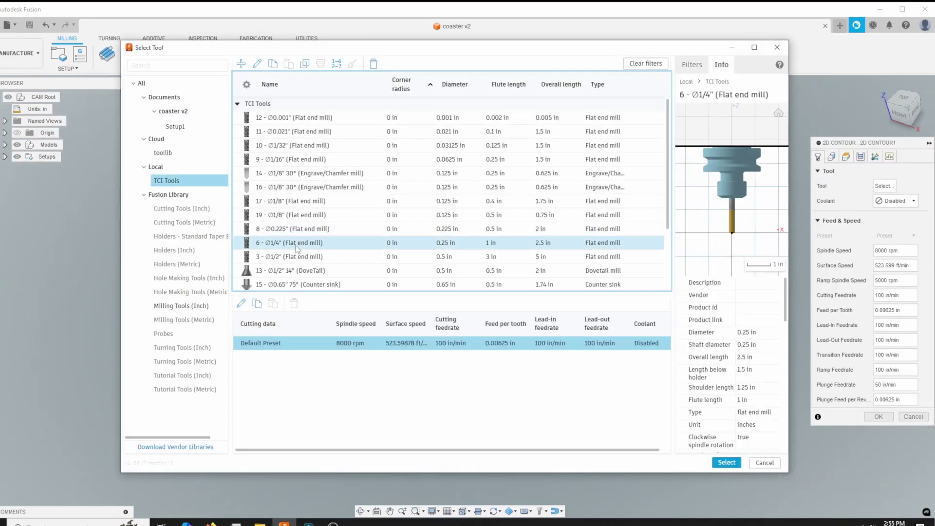
pyautogui.click(726, 462)
# Enable Multiple Depths and Roughing Passes in the contour's Passes settings
pyautogui.click(832, 156)
pyautogui.click(860, 156)
pyautogui.click(826, 419)
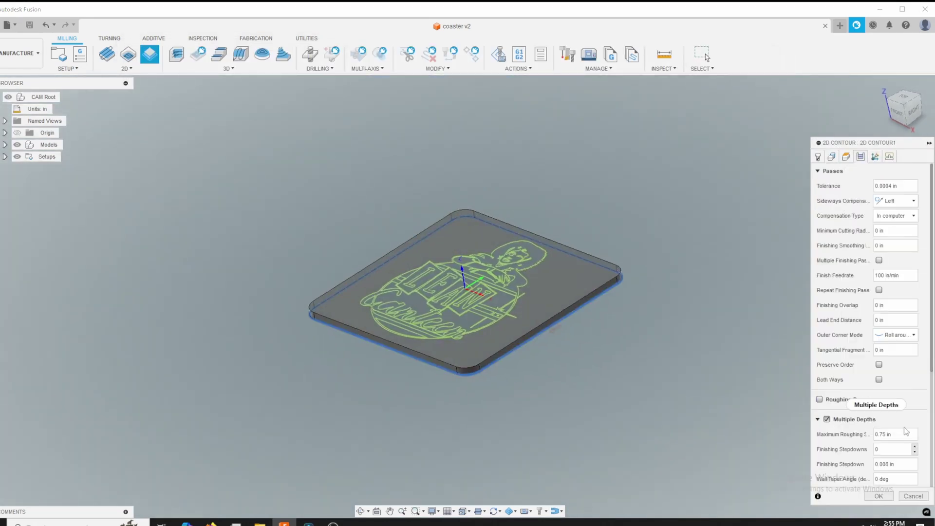
pyautogui.click(850, 399)
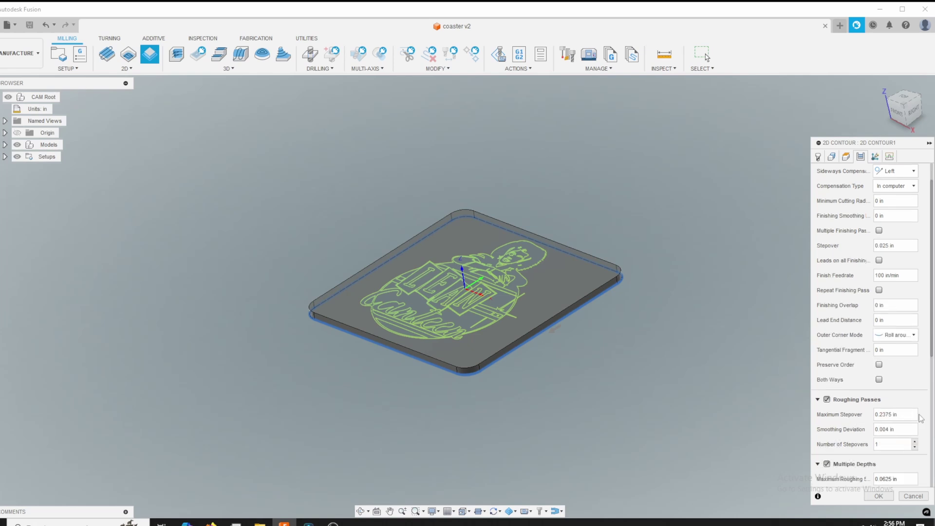
pyautogui.scroll(-1, 895, 452)
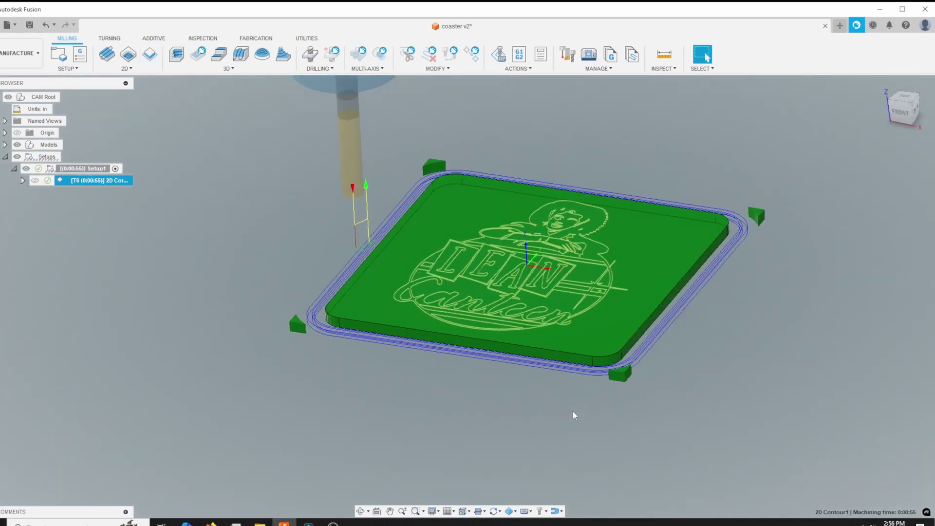
pyautogui.click(228, 68)
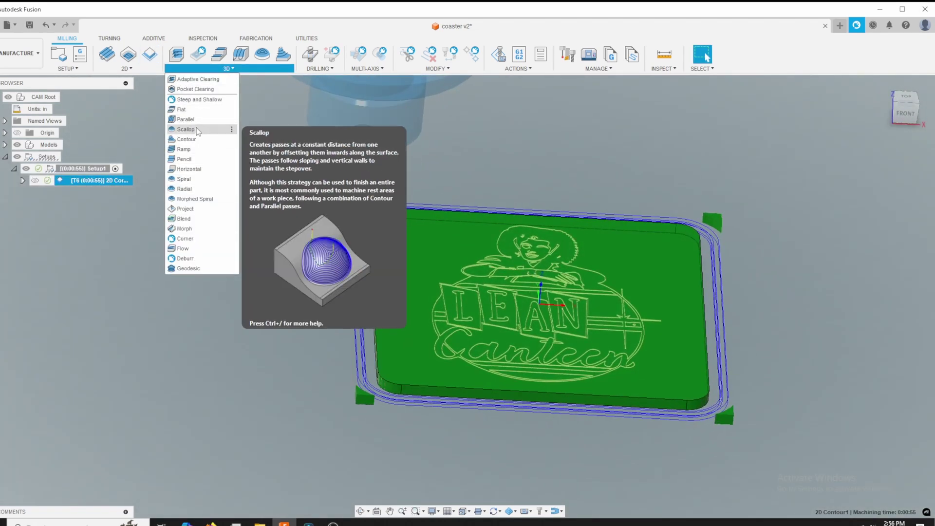
# Add an Engrave operation using the #20 Ø3/4" 22.5° chamfer tool
pyautogui.click(127, 68)
pyautogui.click(156, 170)
pyautogui.click(167, 180)
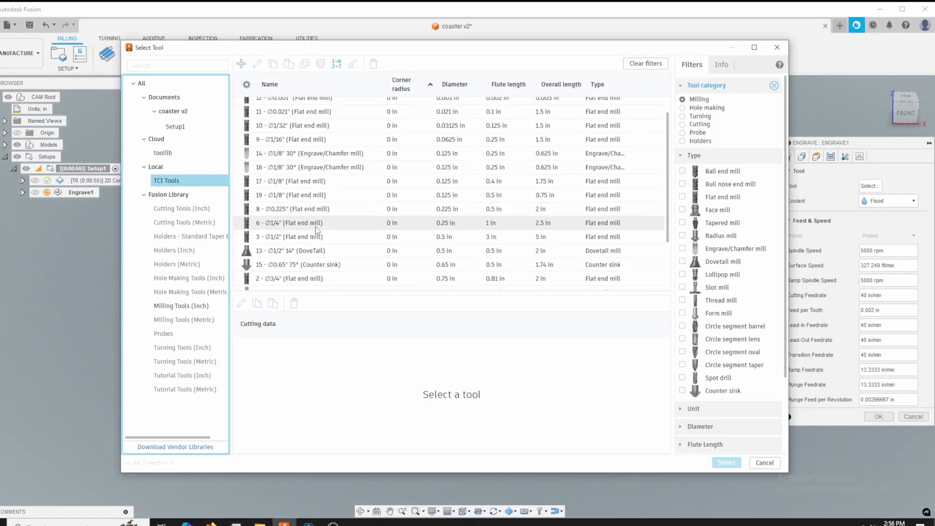
pyautogui.doubleClick(302, 396)
# Select the L, E, A and N letter outlines and generate the engrave toolpath
pyautogui.keyDown('shift'); pyautogui.moveTo(481, 253); pyautogui.dragTo(438, 219, button='middle'); pyautogui.keyUp('shift')
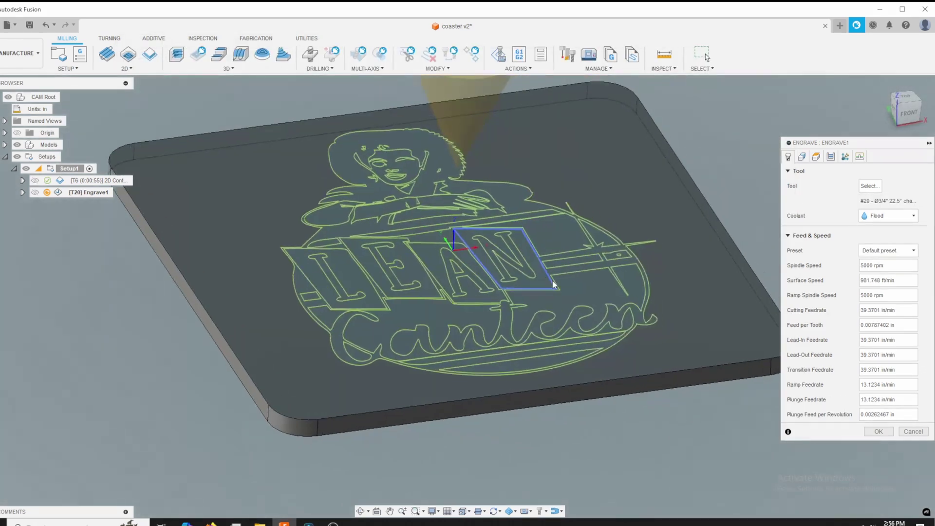
pyautogui.click(802, 156)
pyautogui.click(455, 273)
pyautogui.click(496, 258)
pyautogui.click(387, 267)
pyautogui.click(354, 302)
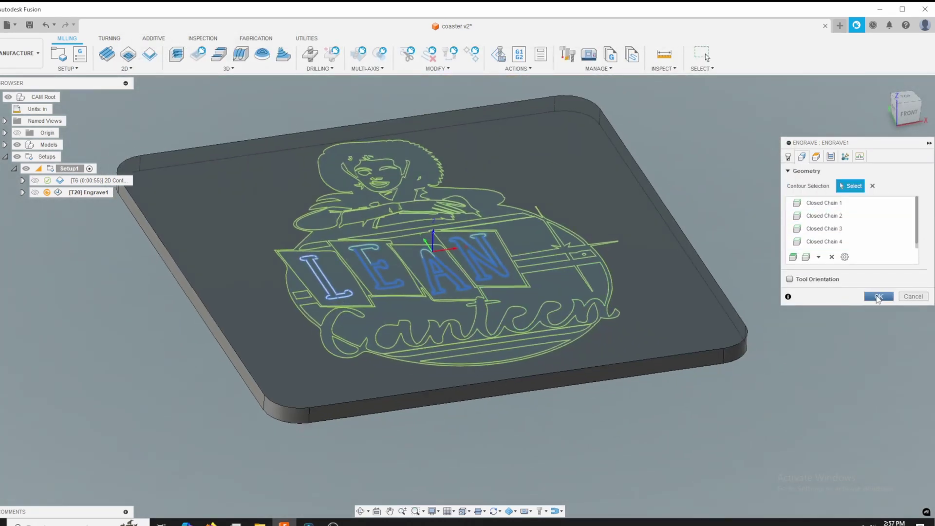
pyautogui.press('Return')
# Create a derived operation from Engrave1 as a second engrave toolpath
pyautogui.click(5, 144)
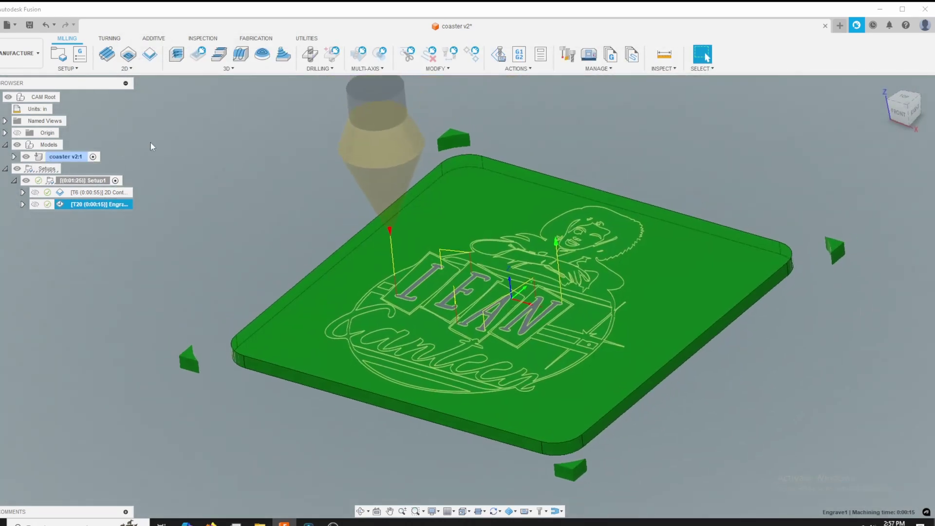
pyautogui.click(14, 156)
pyautogui.click(22, 204)
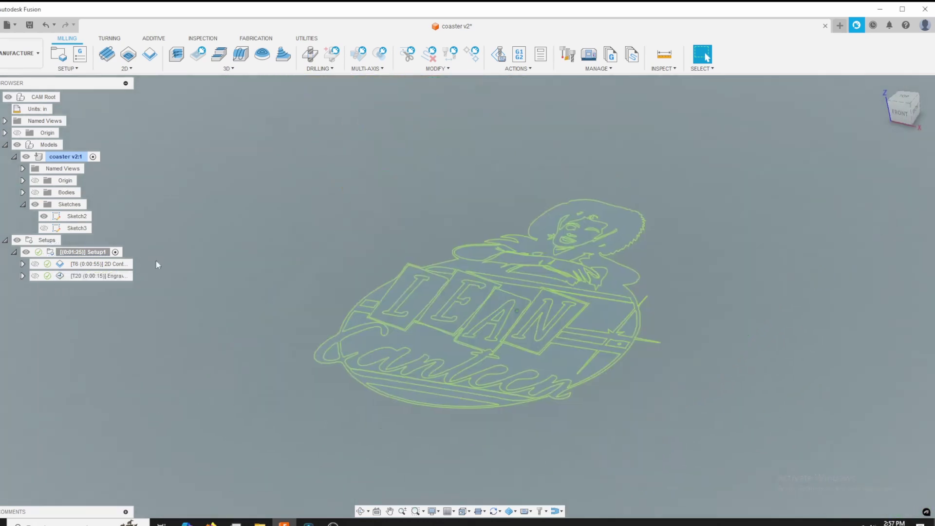
pyautogui.rightClick(103, 275)
pyautogui.click(145, 305)
pyautogui.rightClick(105, 276)
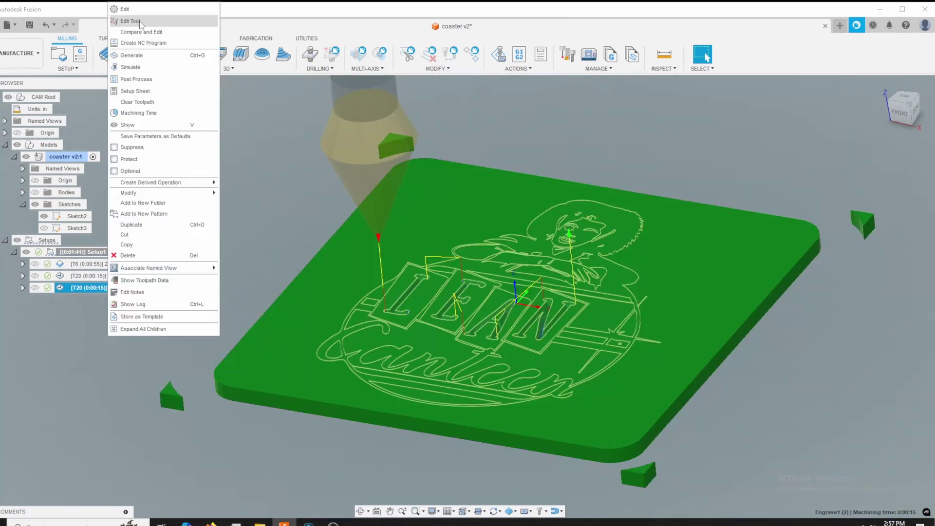
pyautogui.click(141, 19)
pyautogui.press('Escape')
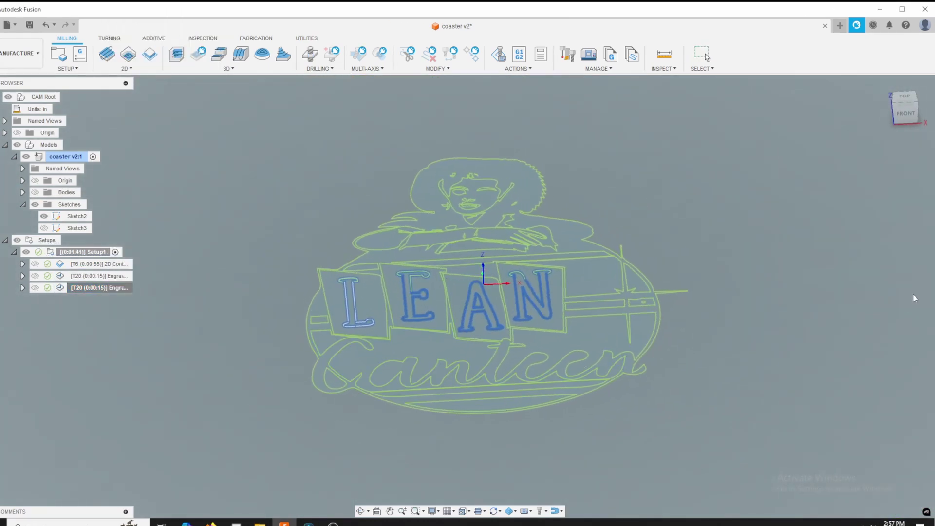